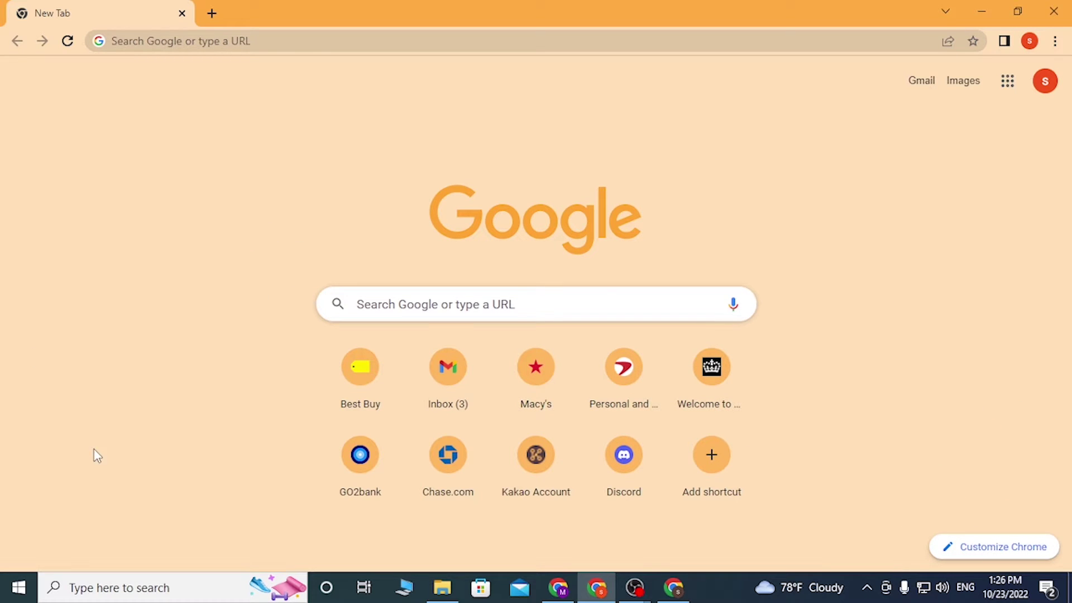
# Step: Go to bestbuy.com from Chrome's address bar
pyautogui.click(334, 40)
pyautogui.write('bes')
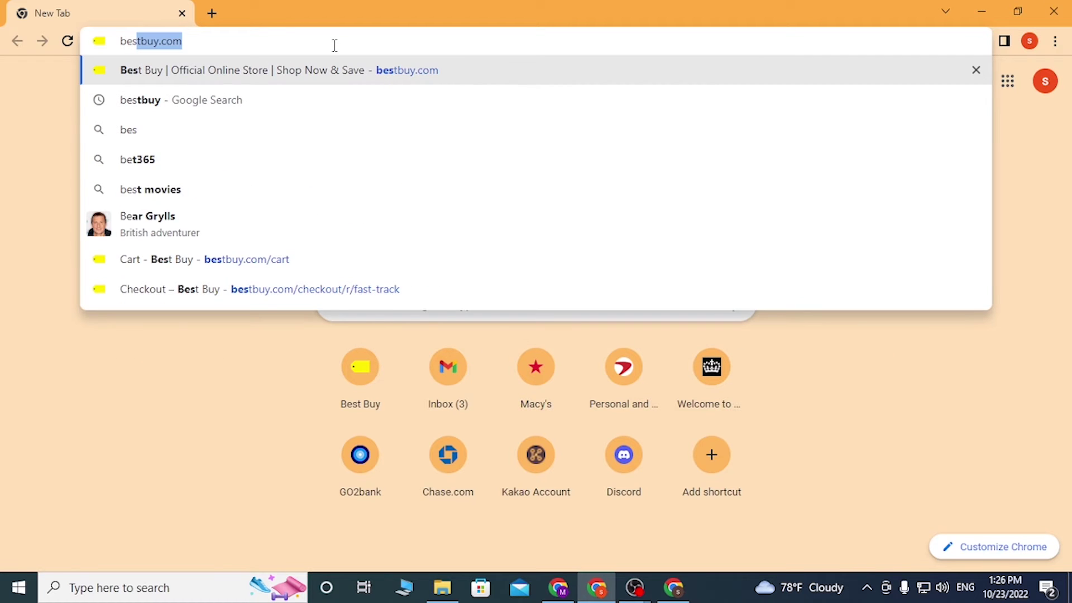
pyautogui.write('tbuy.')
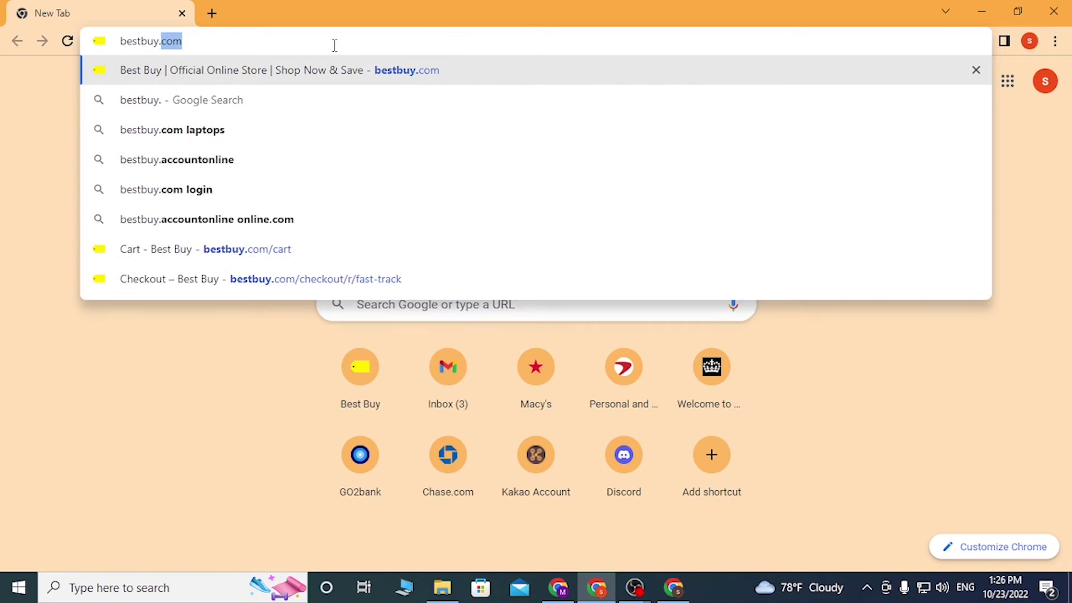
pyautogui.write('com')
pyautogui.press('Return')
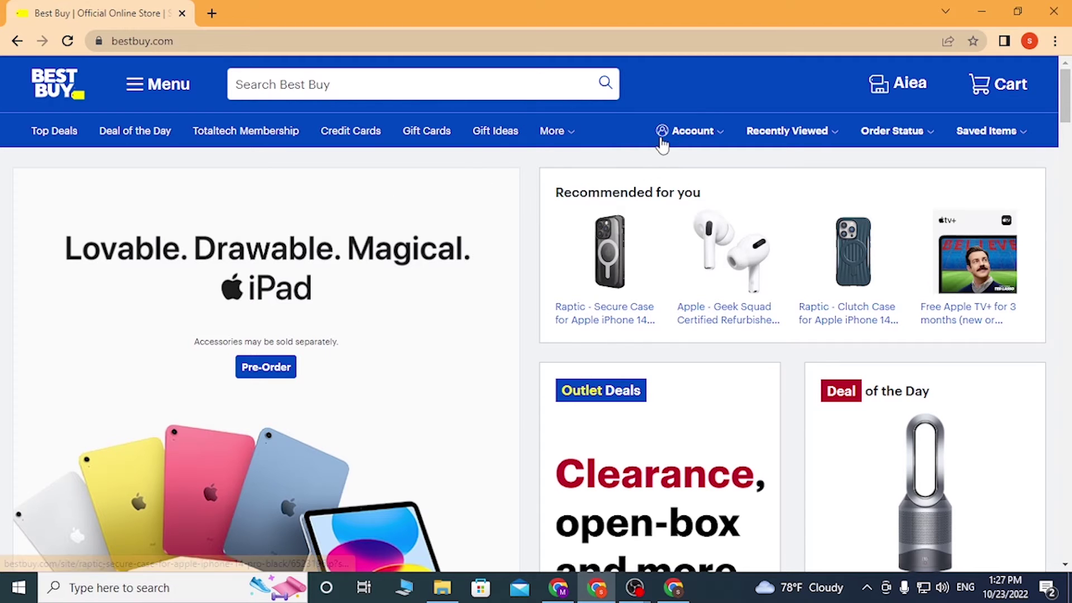
# Step: Sign in to the Best Buy account from the Account menu using the saved credentials
pyautogui.click(704, 134)
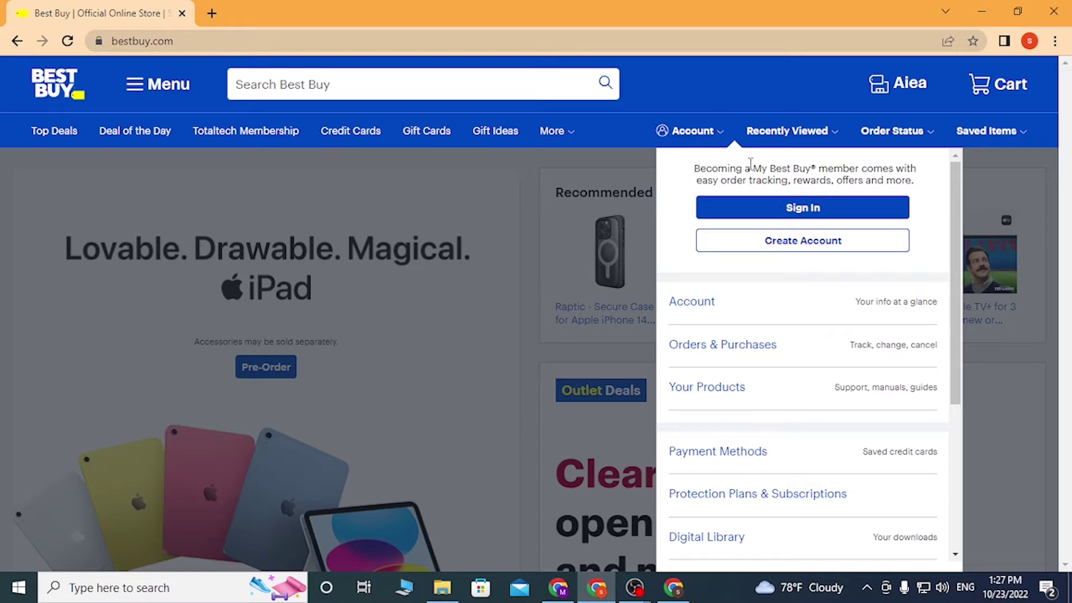
pyautogui.click(774, 208)
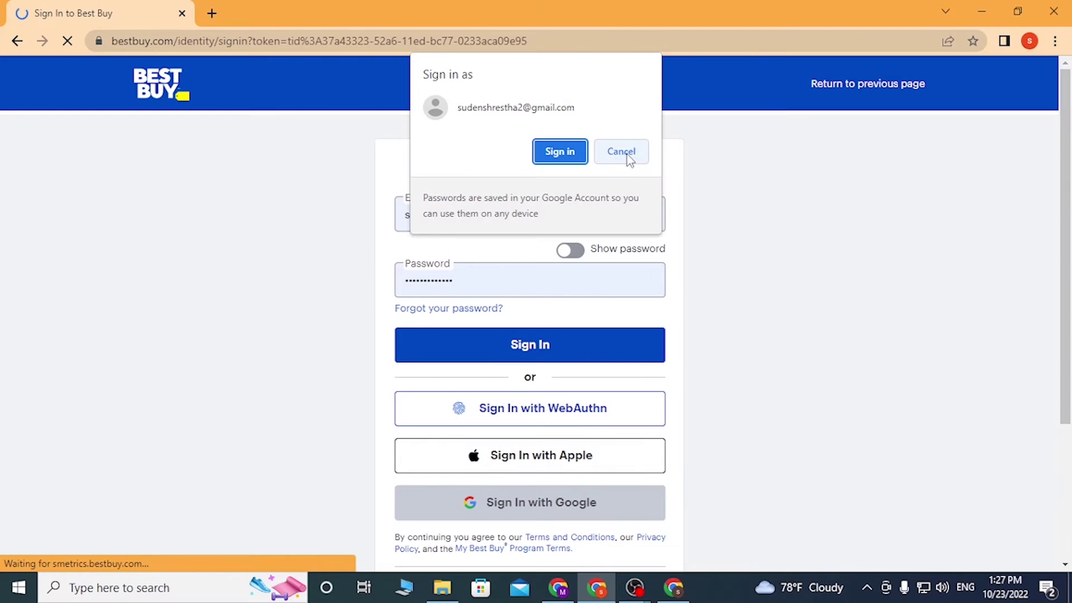
pyautogui.click(621, 151)
pyautogui.click(439, 214)
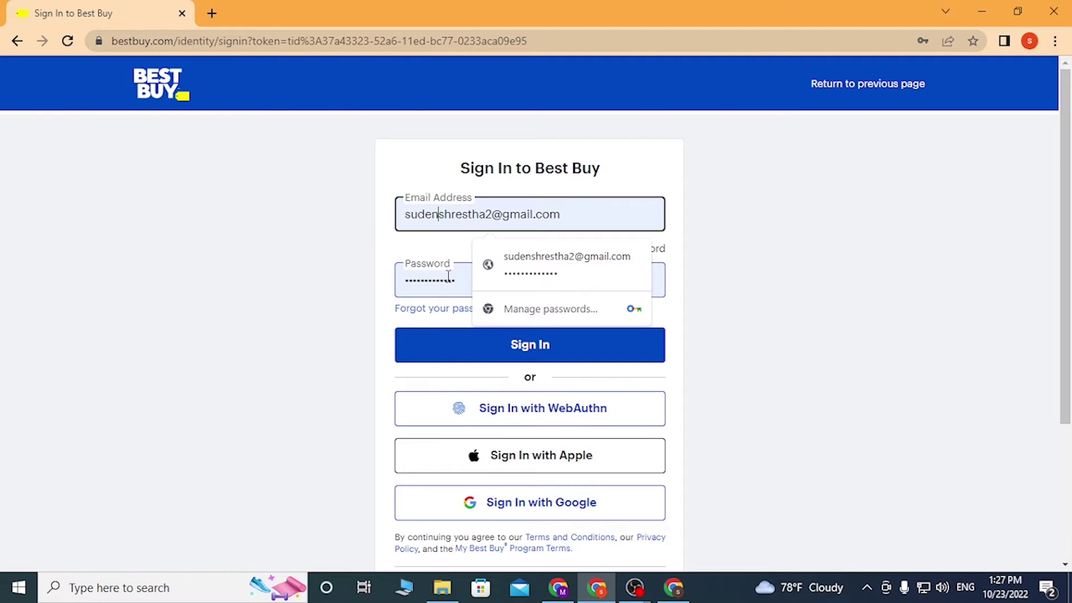
pyautogui.click(453, 345)
pyautogui.scroll(-3, 458, 338)
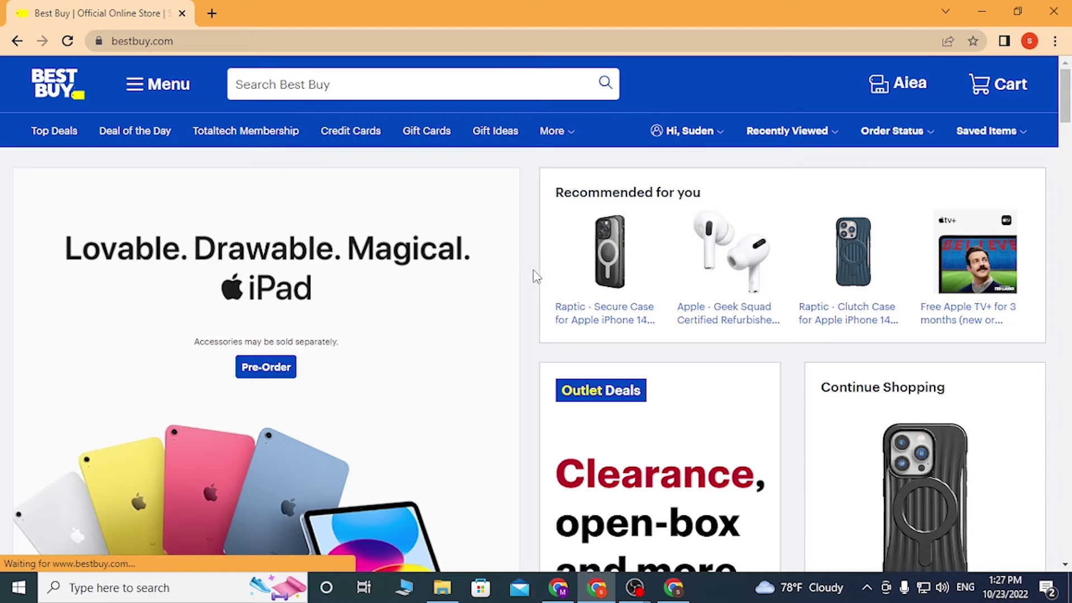
# Step: Search Best Buy for 'apple music'
pyautogui.click(484, 87)
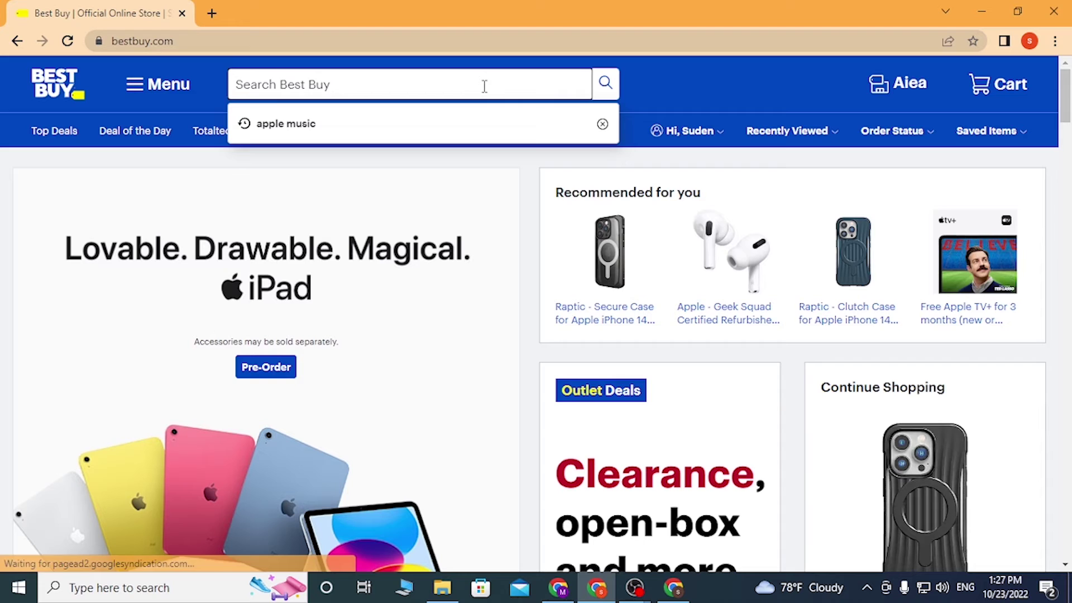
pyautogui.write('apple music')
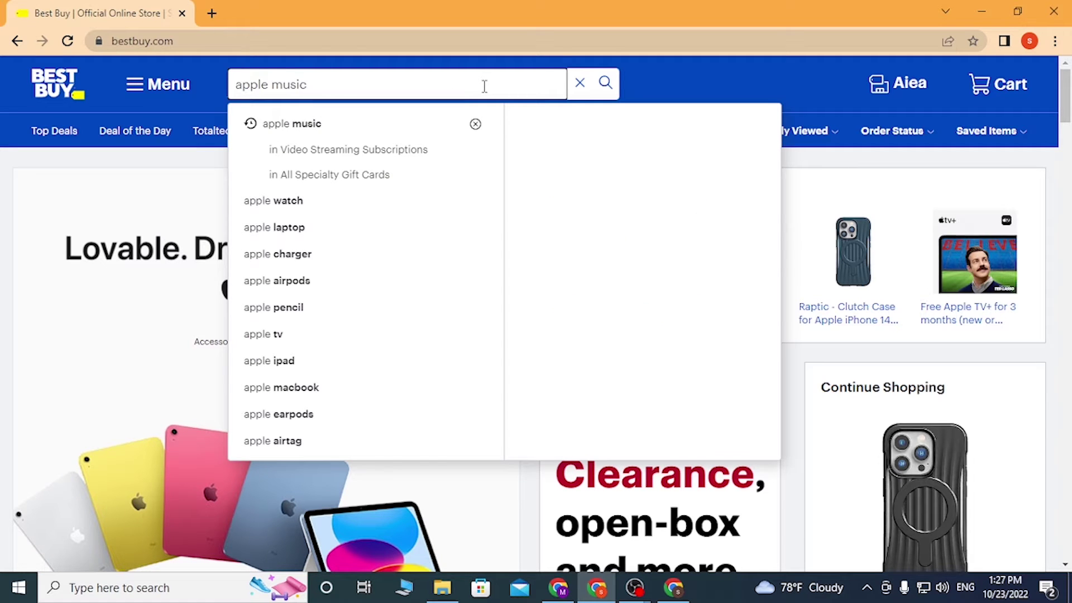
pyautogui.press('Return')
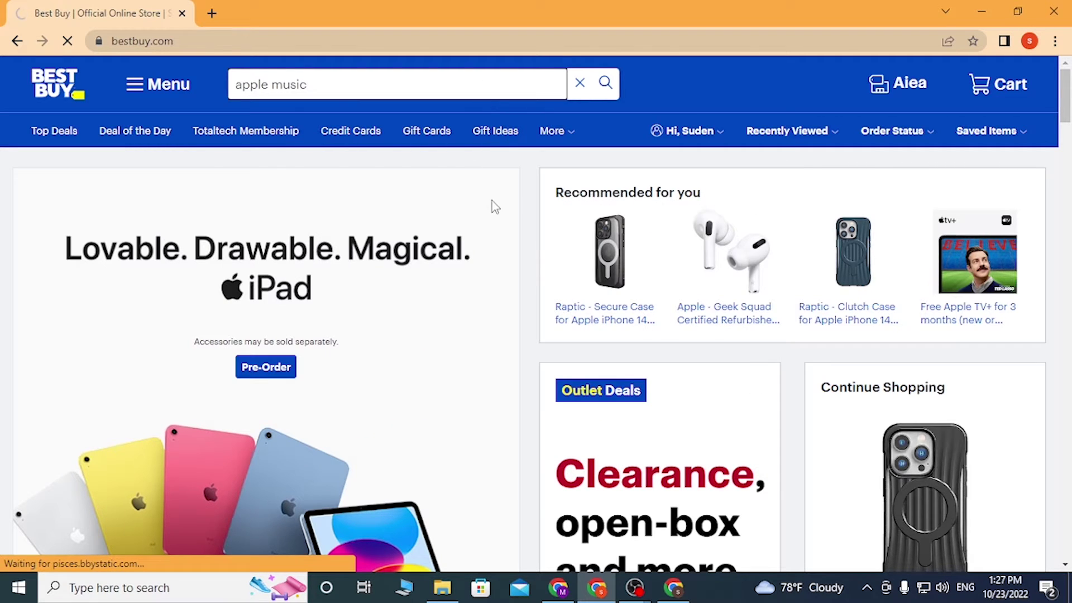
pyautogui.scroll(-1, 534, 335)
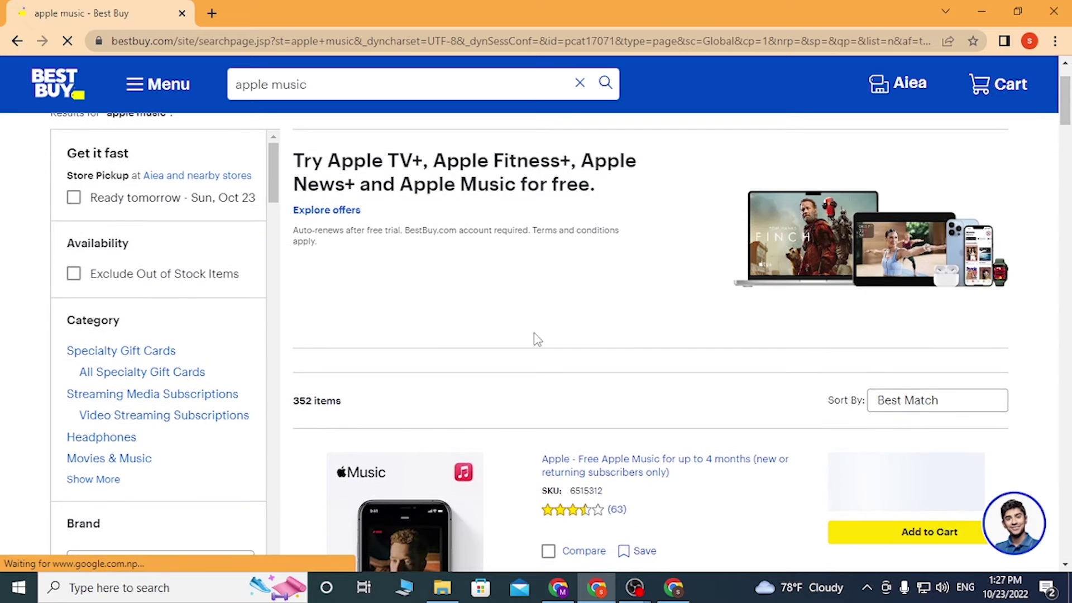
pyautogui.scroll(-1, 517, 464)
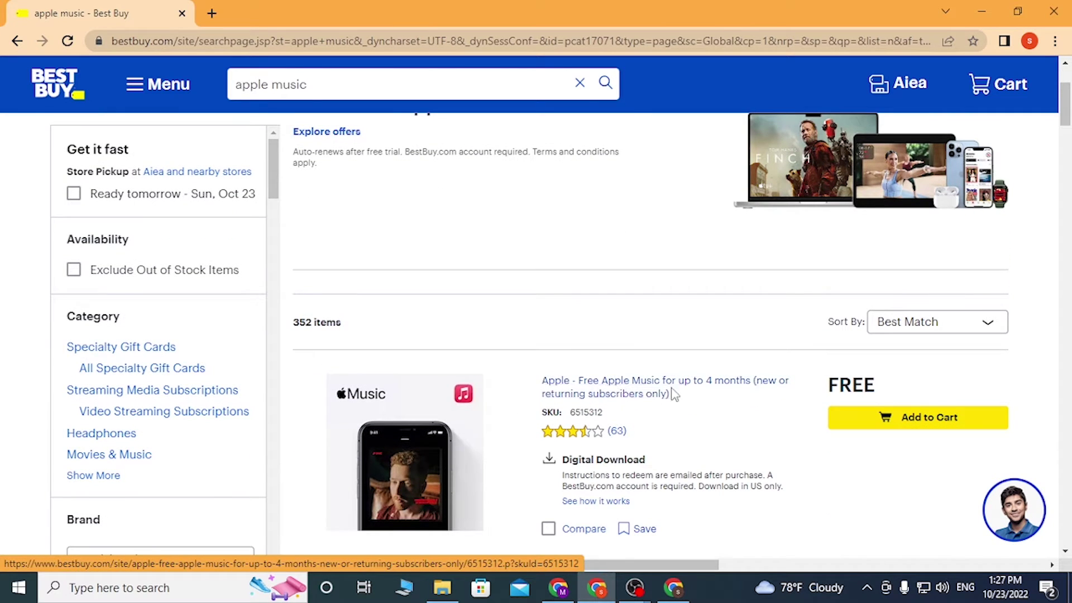
# Step: Add the Free Apple Music offer to the cart from its product page and view the cart
pyautogui.click(653, 394)
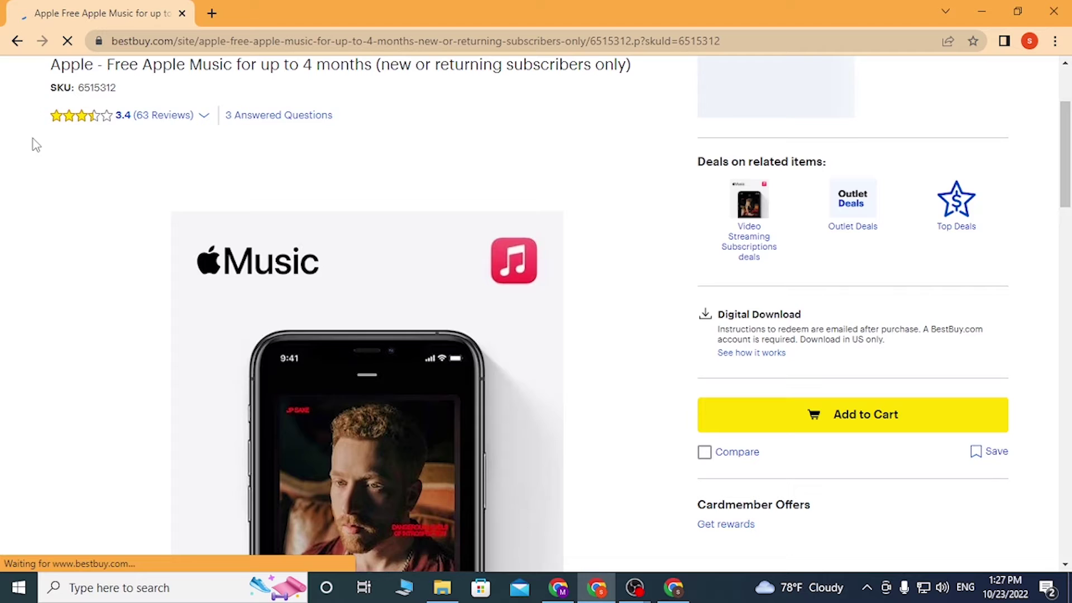
pyautogui.scroll(-4, 466, 276)
pyautogui.scroll(-1, 467, 277)
pyautogui.scroll(3, 686, 336)
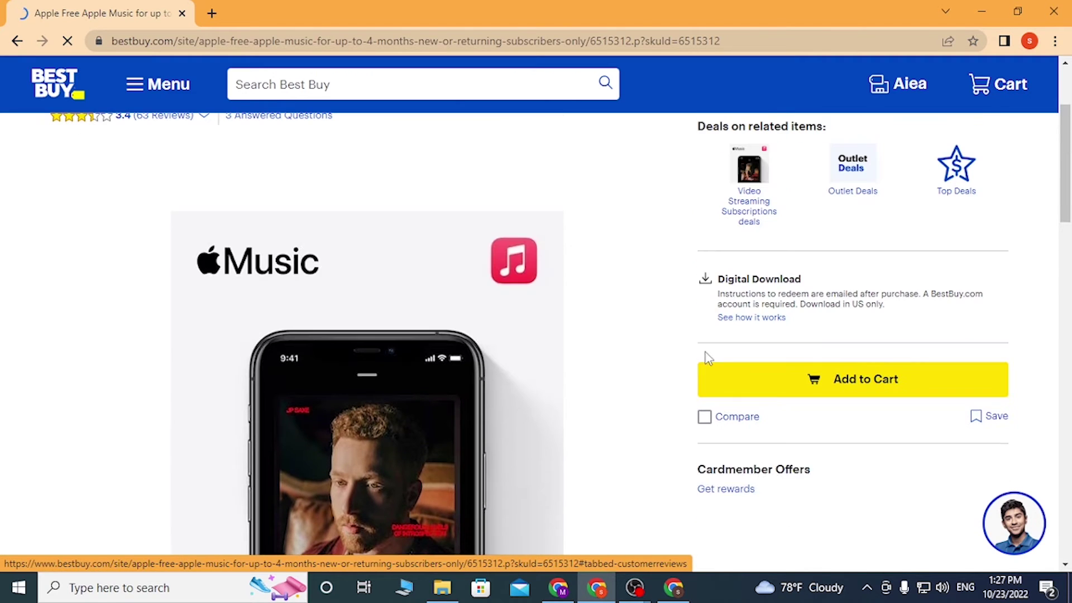
pyautogui.click(811, 379)
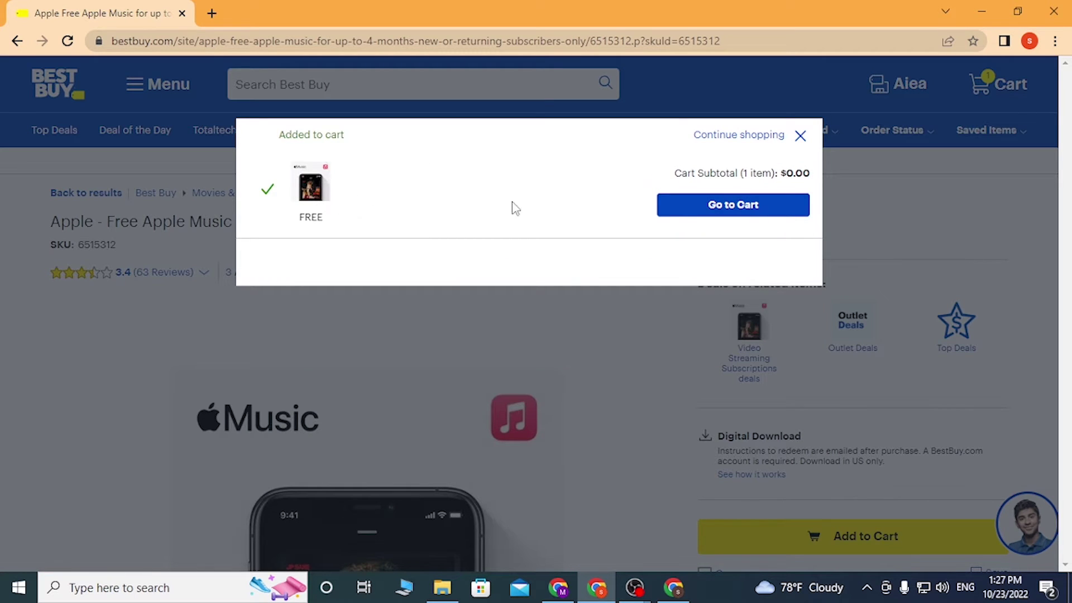
pyautogui.click(775, 209)
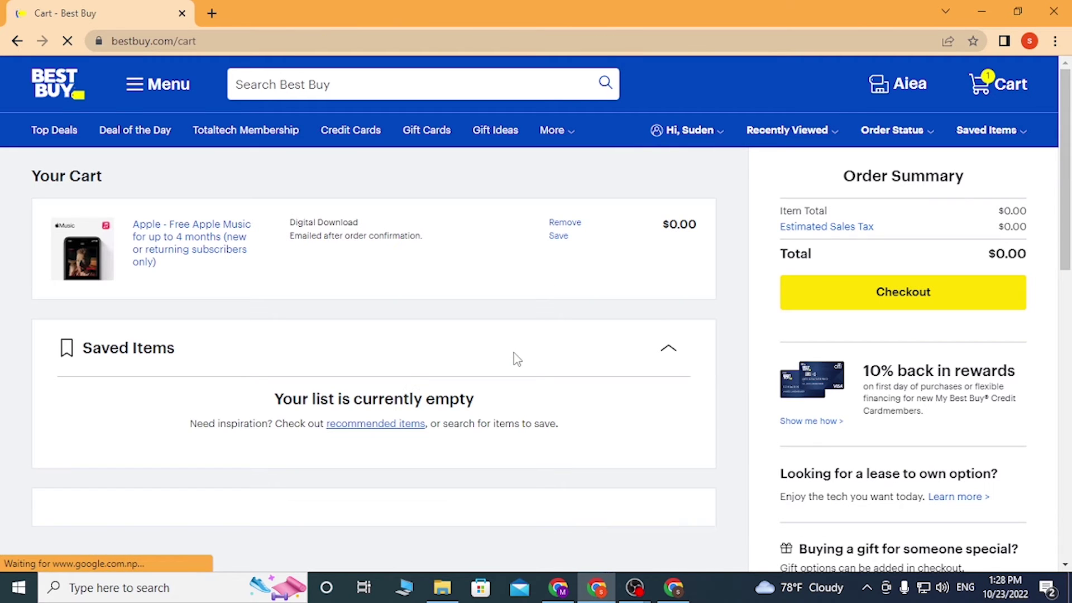
pyautogui.scroll(-2, 901, 292)
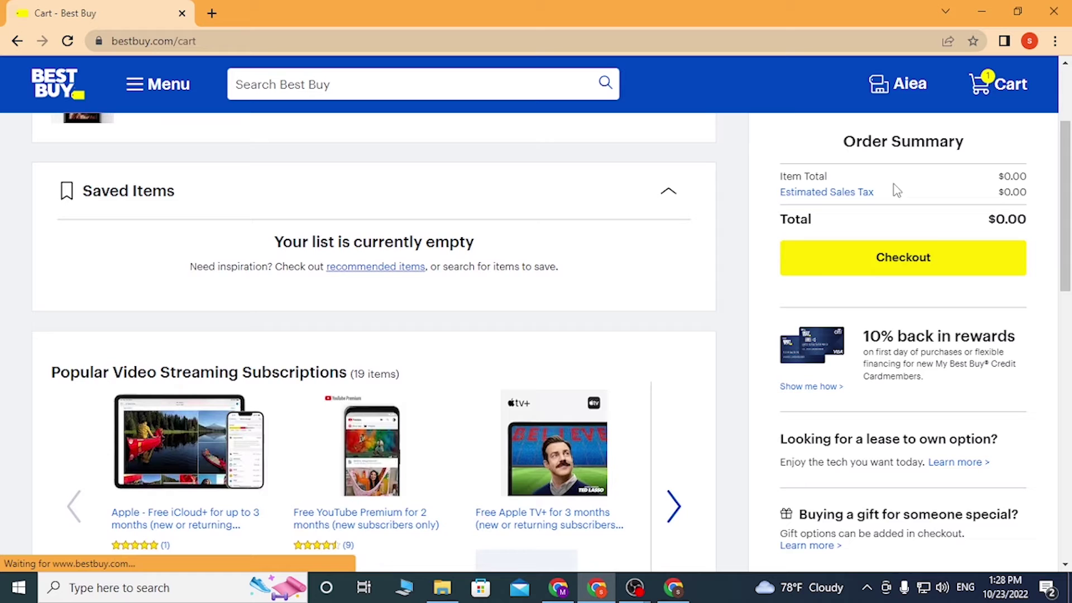
pyautogui.scroll(2, 900, 283)
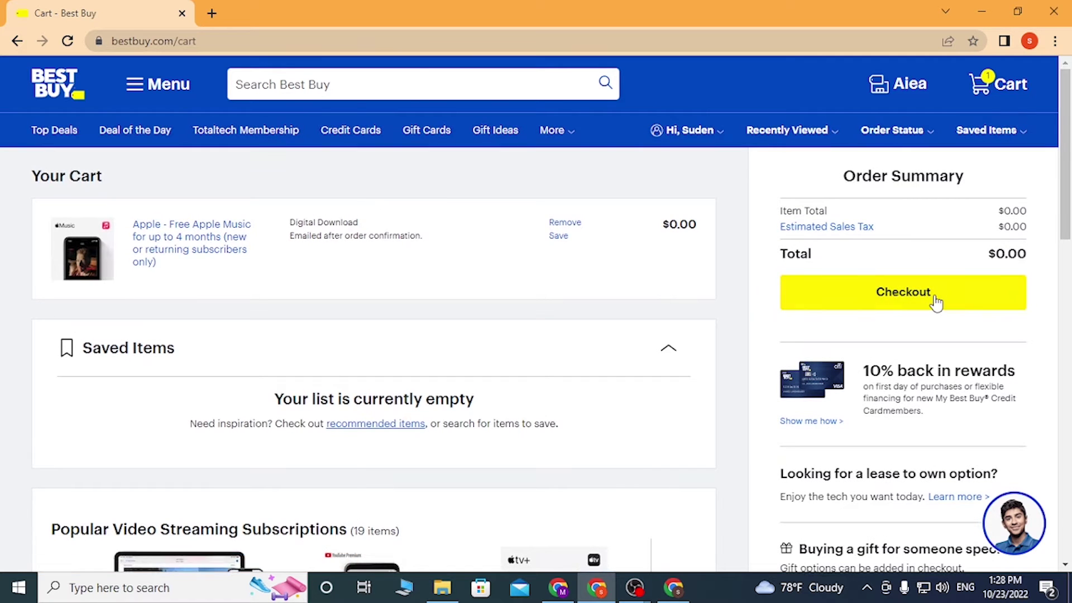
# Step: Start checkout, then review and close the notice that the $0.00 order total is covered
pyautogui.click(915, 292)
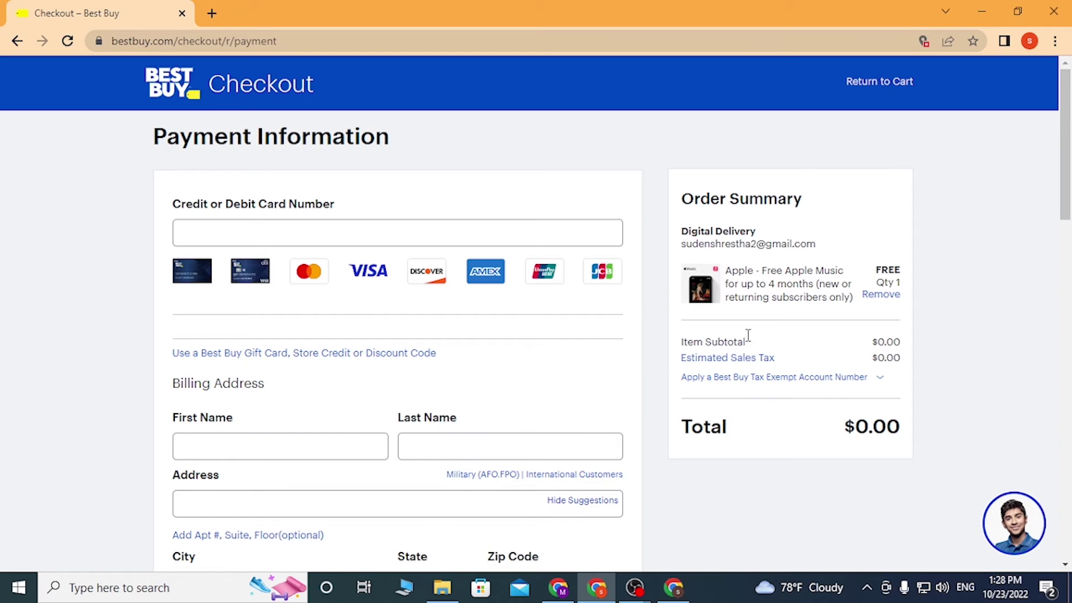
pyautogui.click(372, 359)
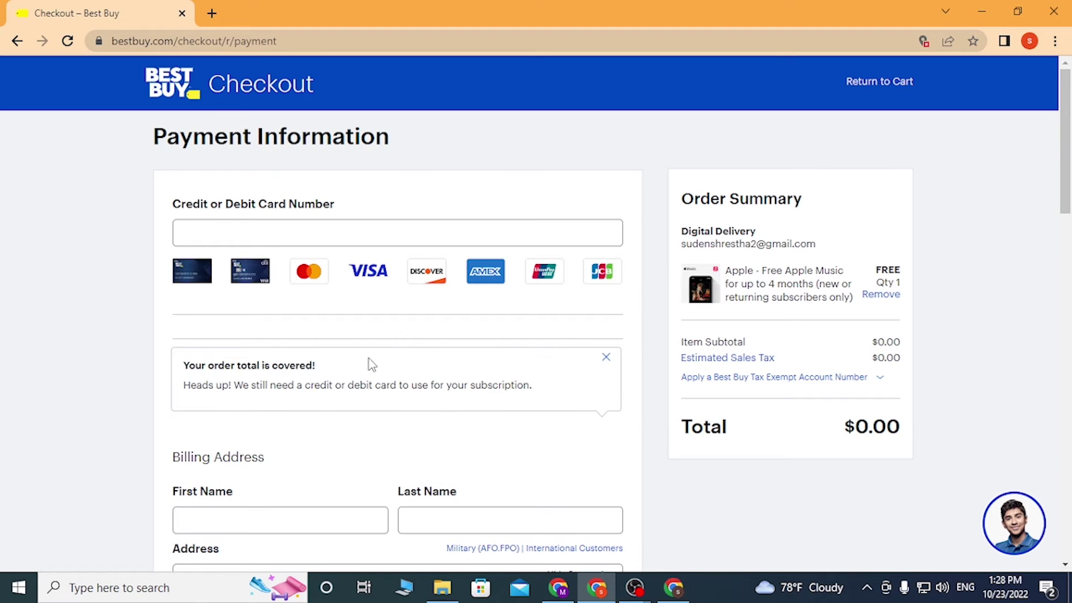
pyautogui.moveTo(188, 365); pyautogui.dragTo(328, 364)
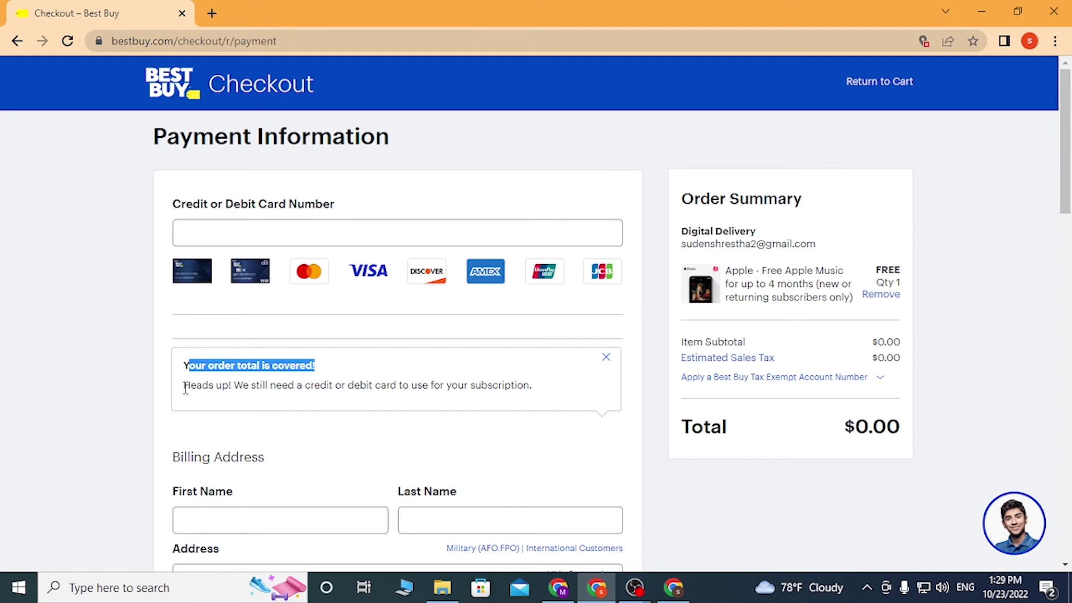
pyautogui.moveTo(310, 384); pyautogui.dragTo(526, 384)
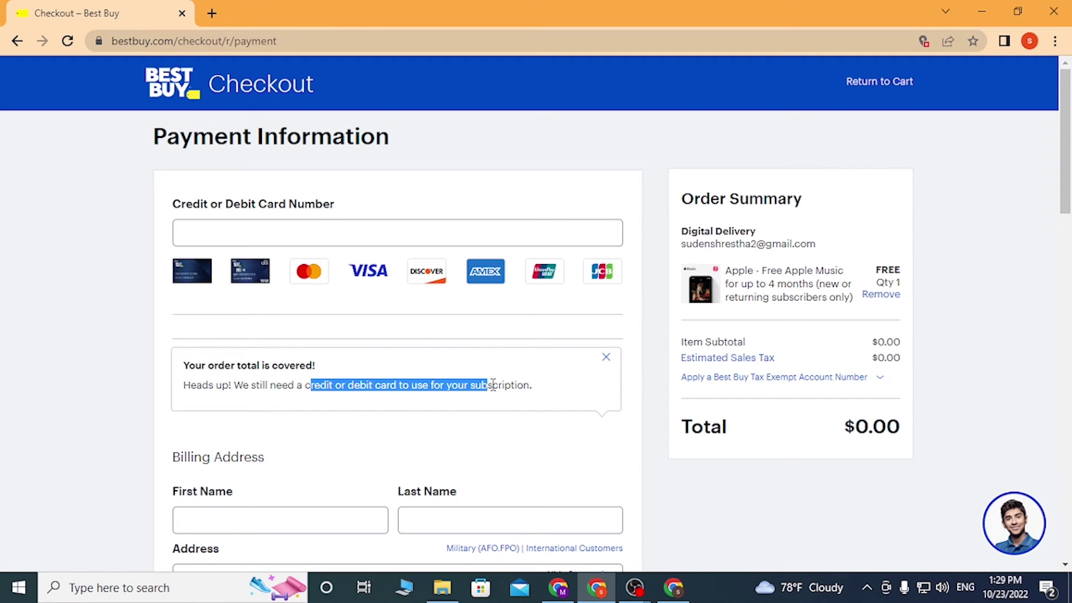
pyautogui.click(605, 359)
pyautogui.click(269, 232)
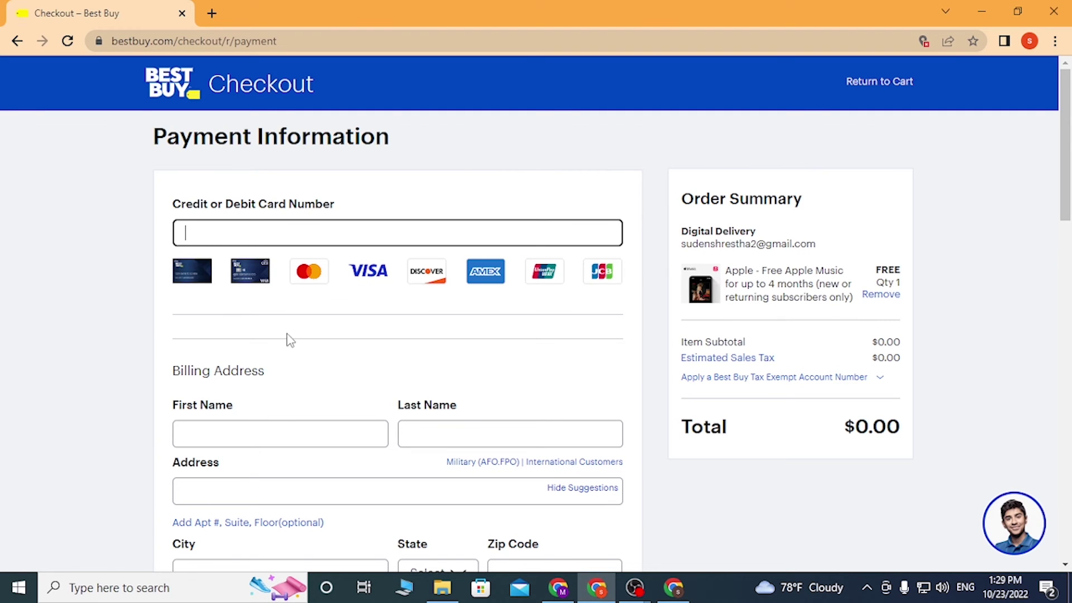
pyautogui.scroll(-2, 287, 339)
pyautogui.scroll(2, 309, 192)
pyautogui.scroll(-1, 413, 276)
pyautogui.scroll(-2, 413, 325)
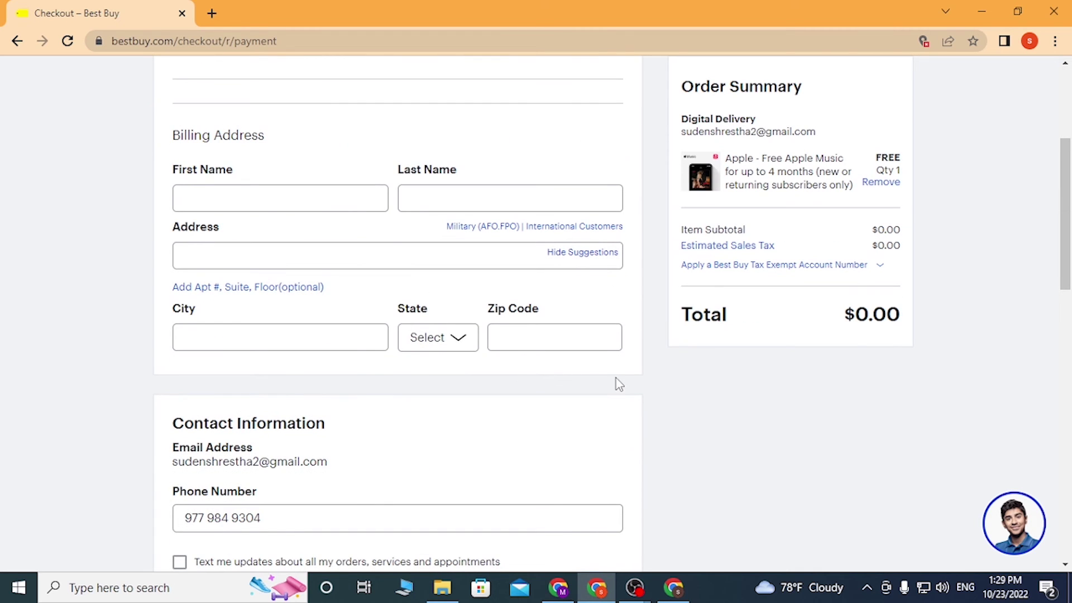
pyautogui.scroll(1, 616, 383)
pyautogui.scroll(2, 652, 428)
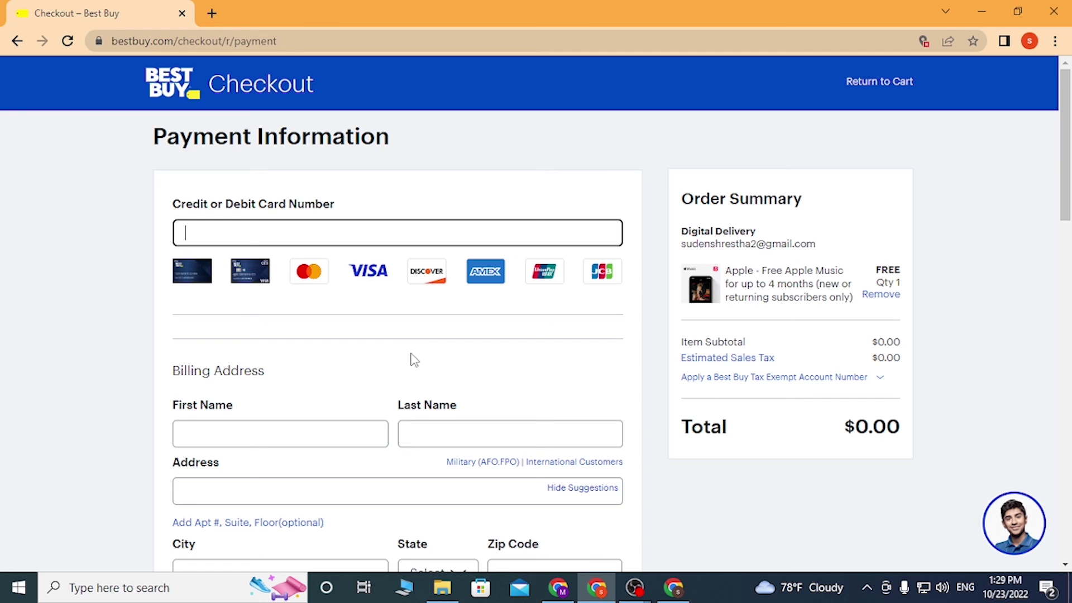
# Step: Leave the Credit or Debit Card Number field empty to show the valid-card-number warning
pyautogui.click(349, 327)
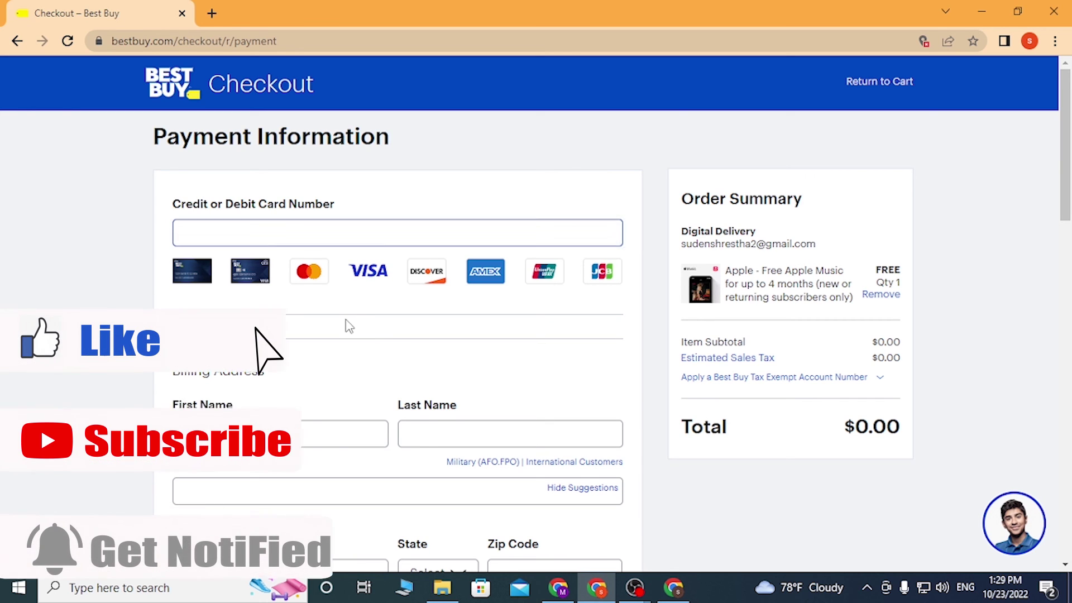